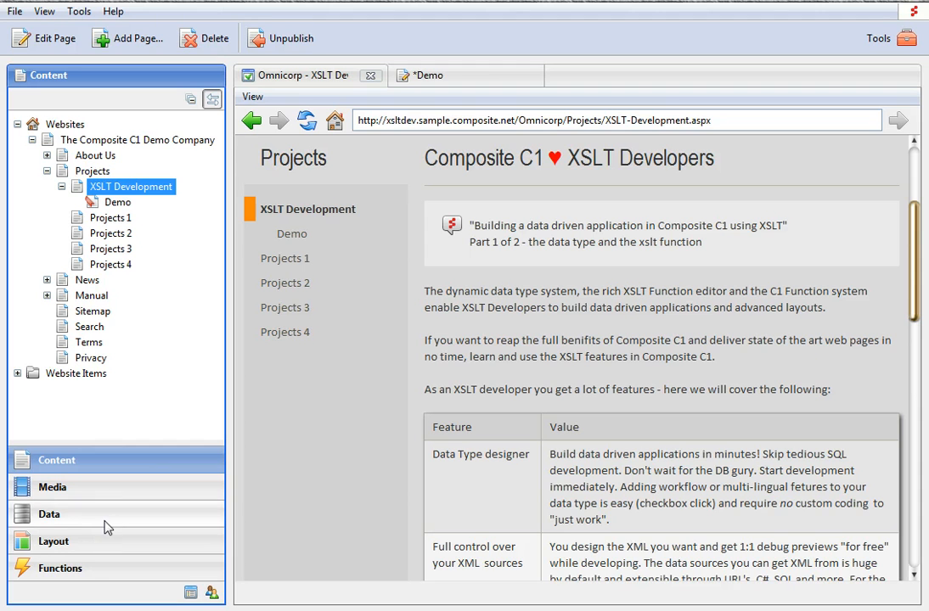
# Examine the News datatype's settings, its Date field's properties and the available field types among the global datatypes
pyautogui.click(107, 521)
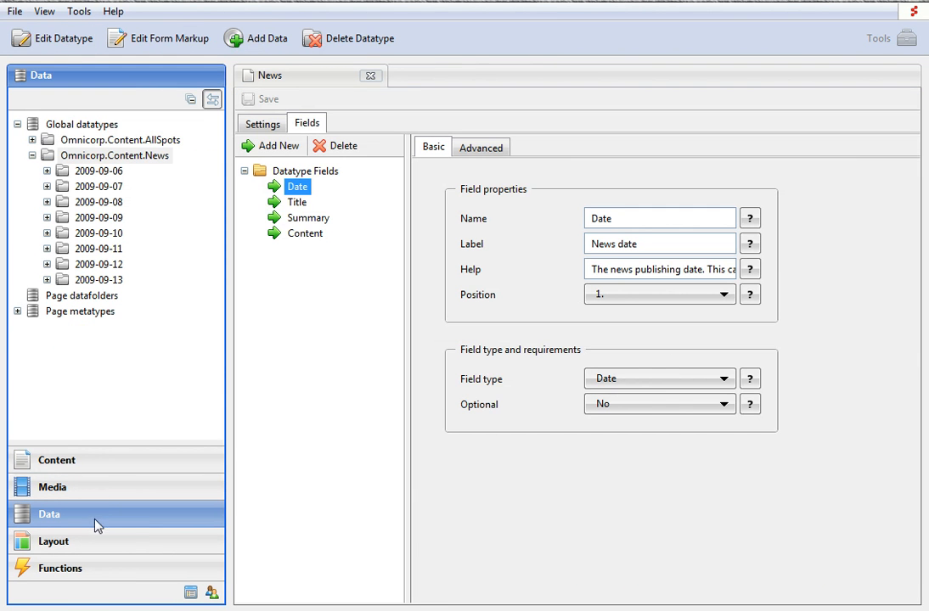
pyautogui.rightClick(68, 125)
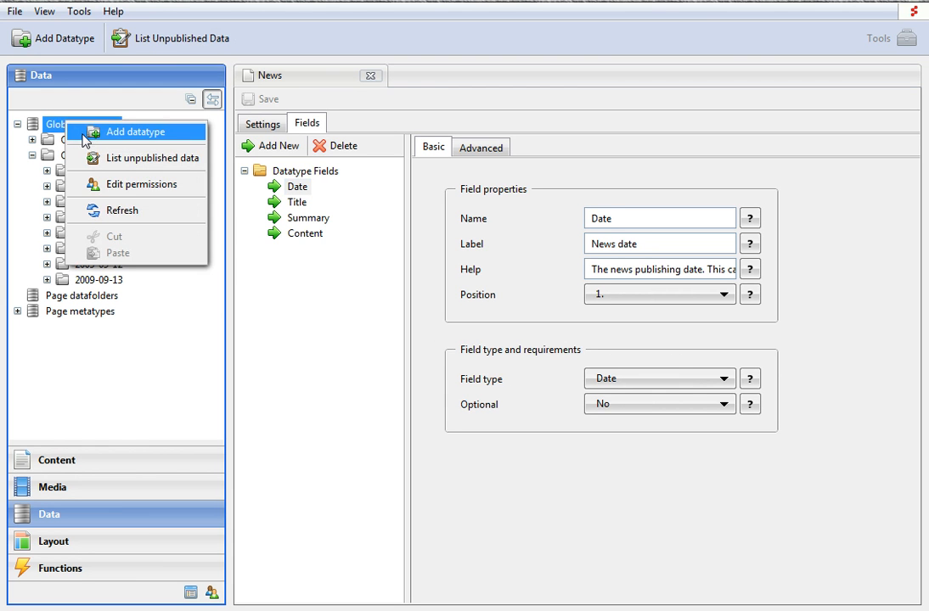
pyautogui.click(57, 130)
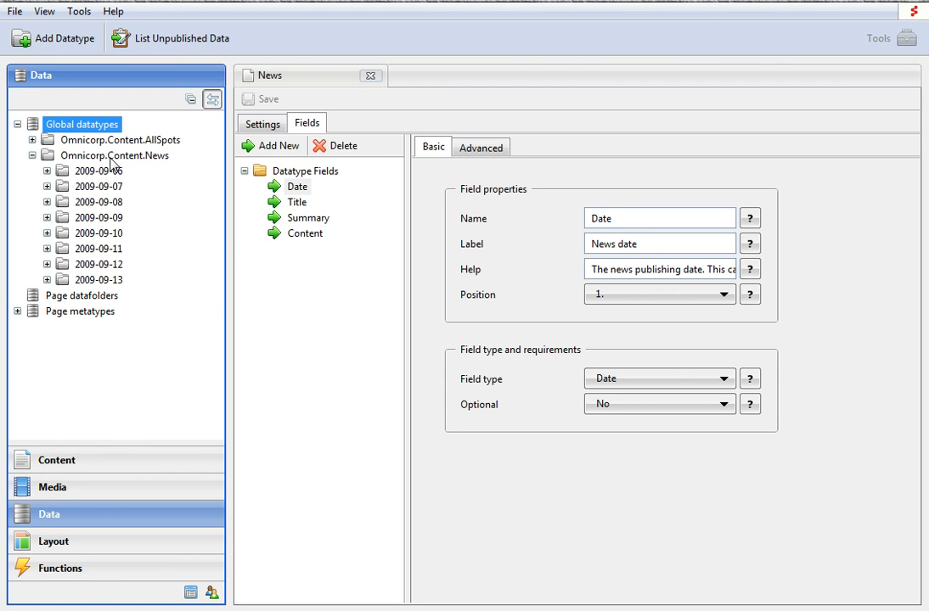
pyautogui.click(292, 79)
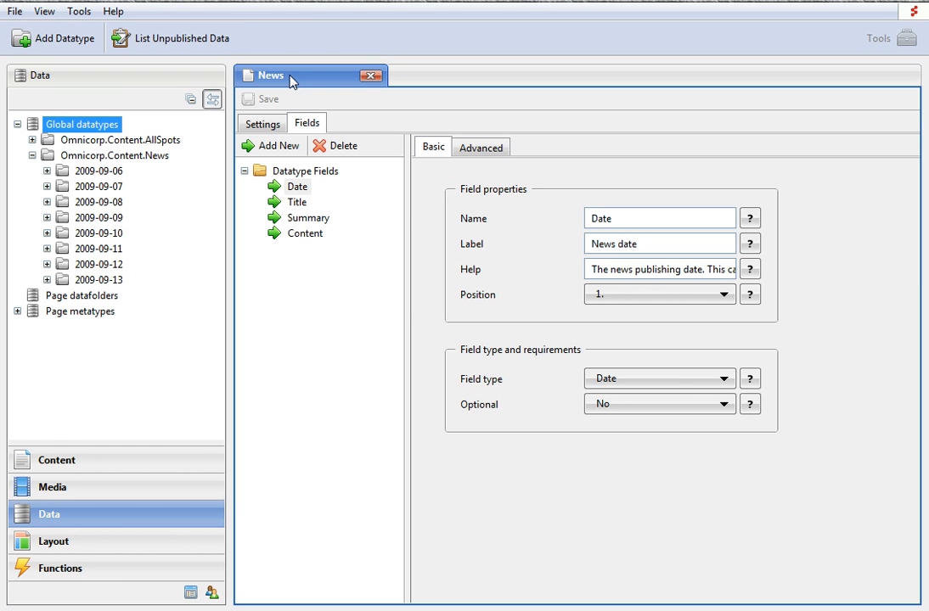
pyautogui.click(265, 127)
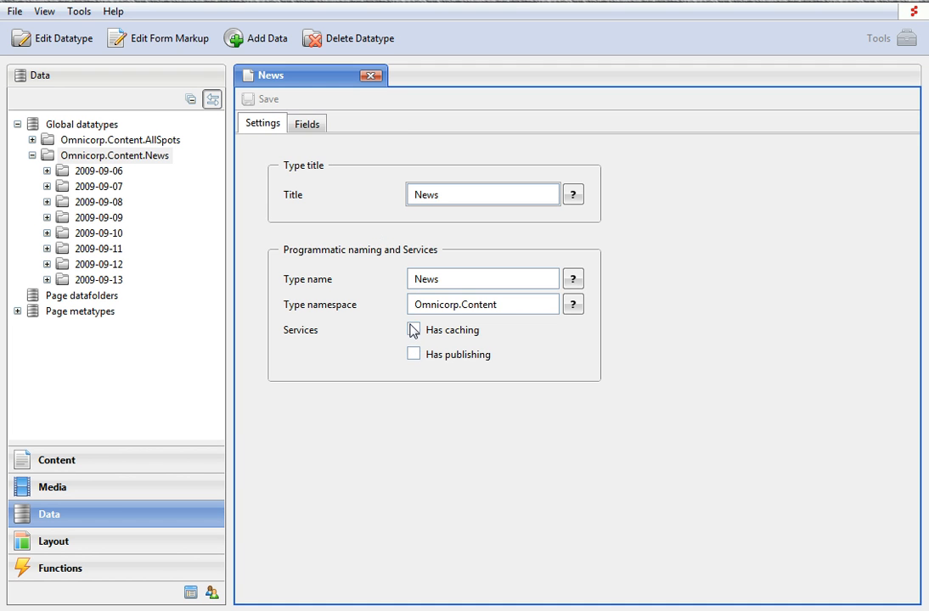
pyautogui.click(315, 127)
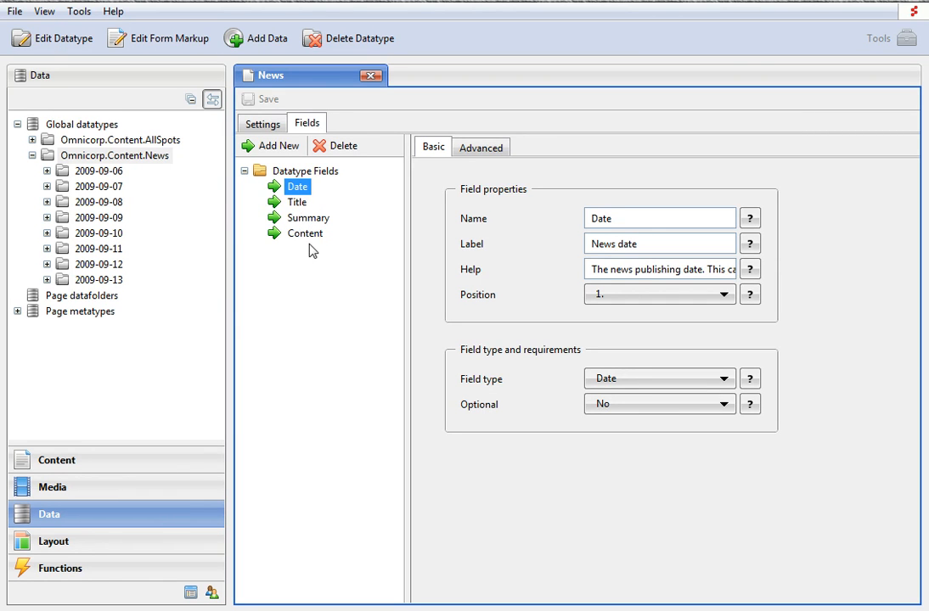
pyautogui.click(642, 221)
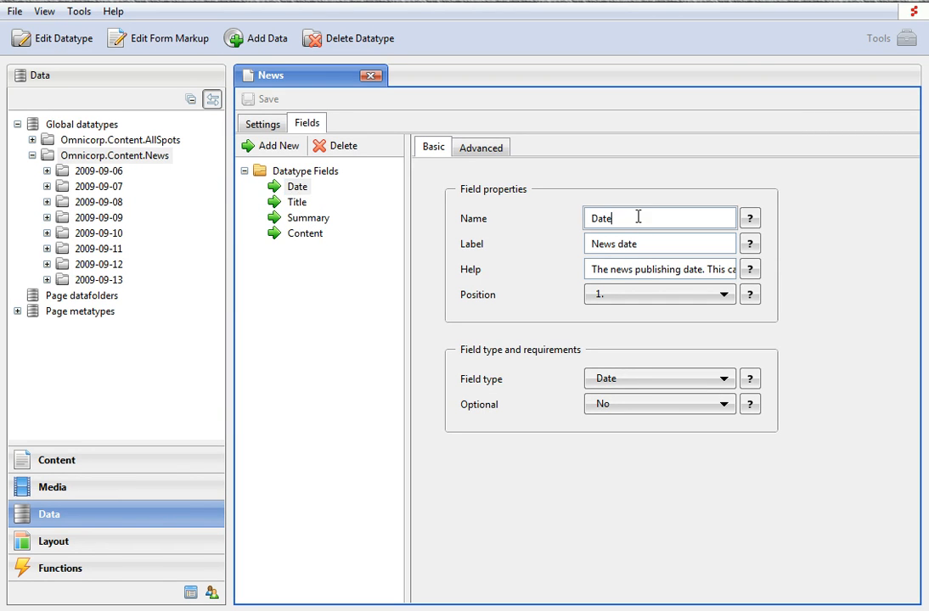
pyautogui.click(639, 380)
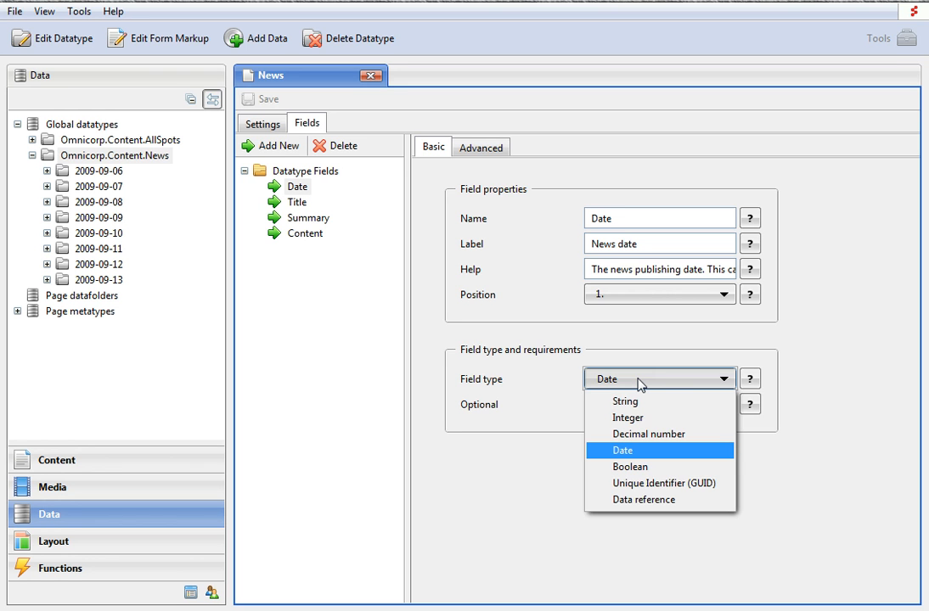
pyautogui.click(639, 382)
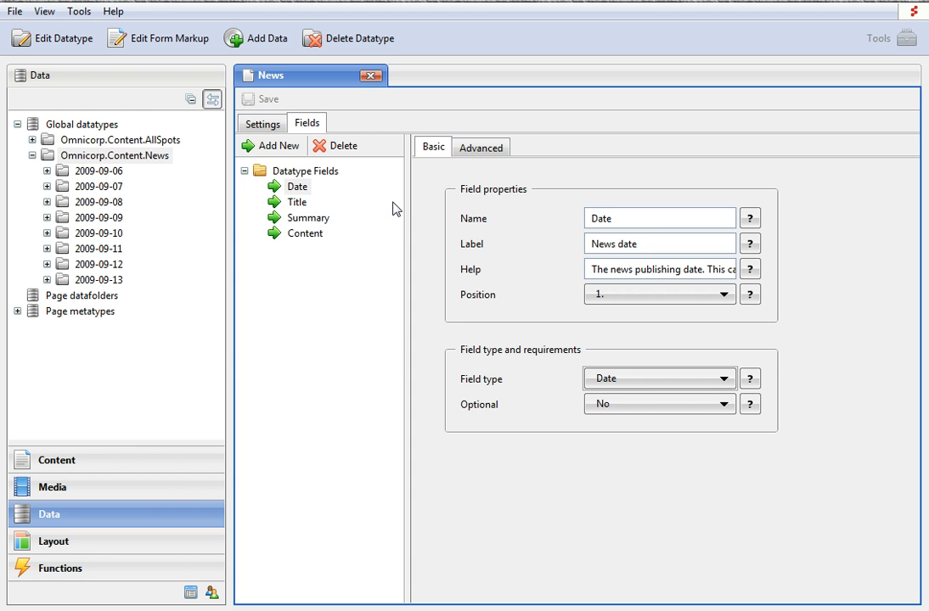
# Add a data item to Omnicorp.Content.News with the title "Testing" and the summary "123", and save it
pyautogui.click(121, 163)
pyautogui.rightClick(120, 163)
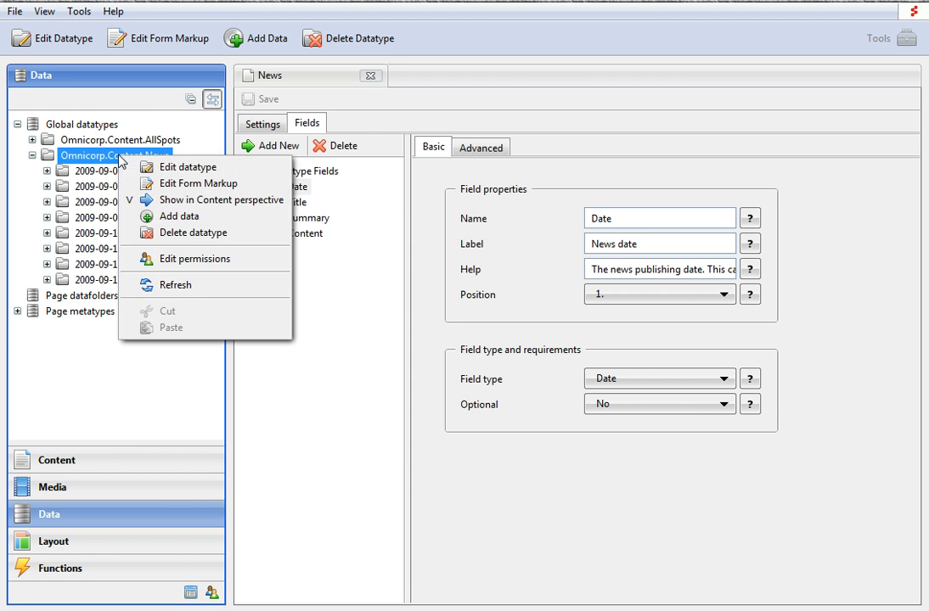
pyautogui.click(145, 218)
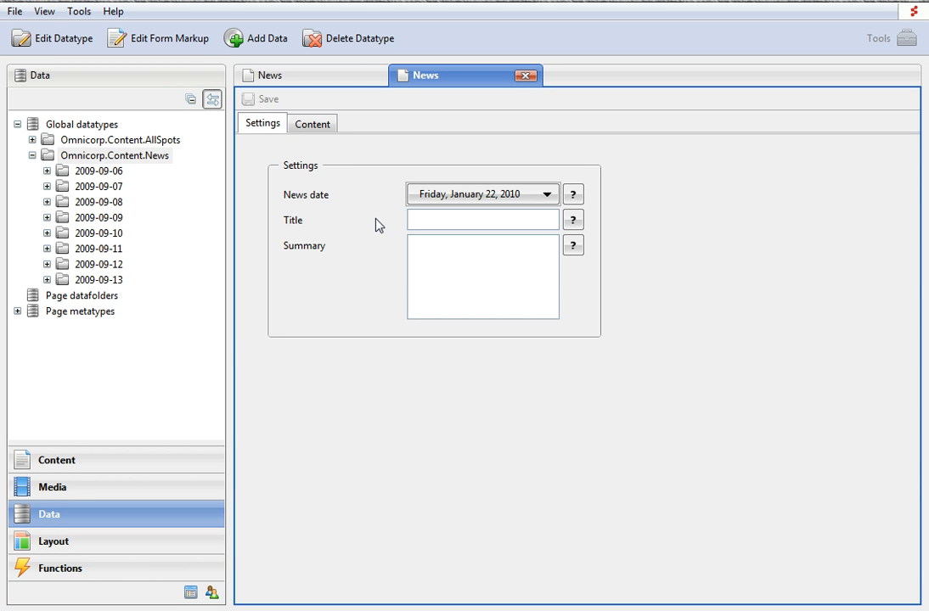
pyautogui.click(424, 220)
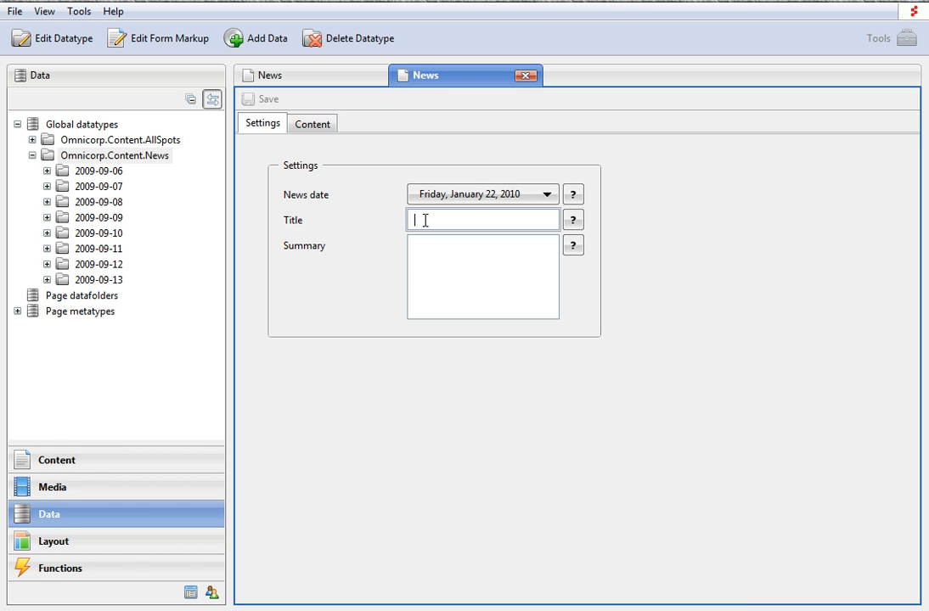
pyautogui.write('Testing')
pyautogui.press('Tab')
pyautogui.write('123')
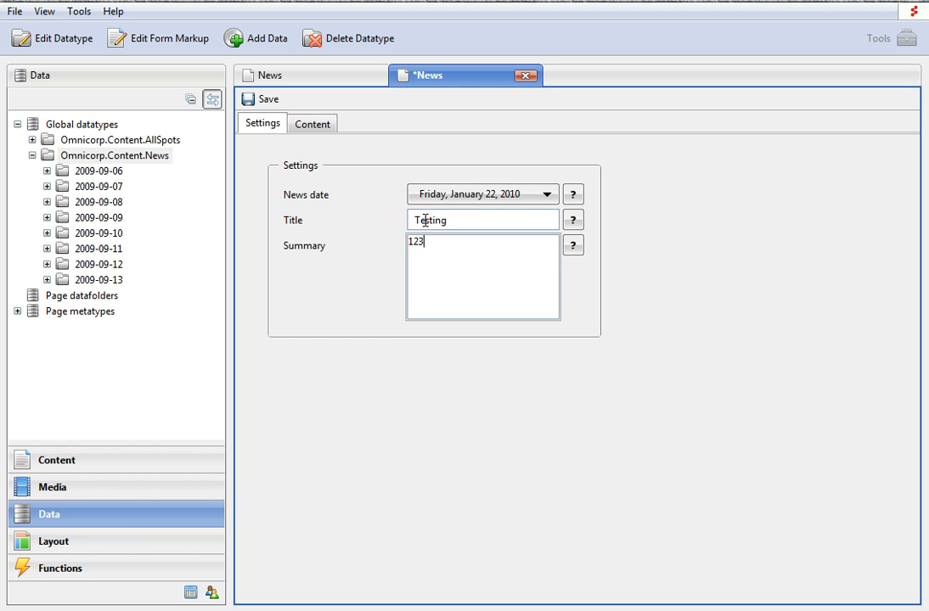
pyautogui.click(267, 98)
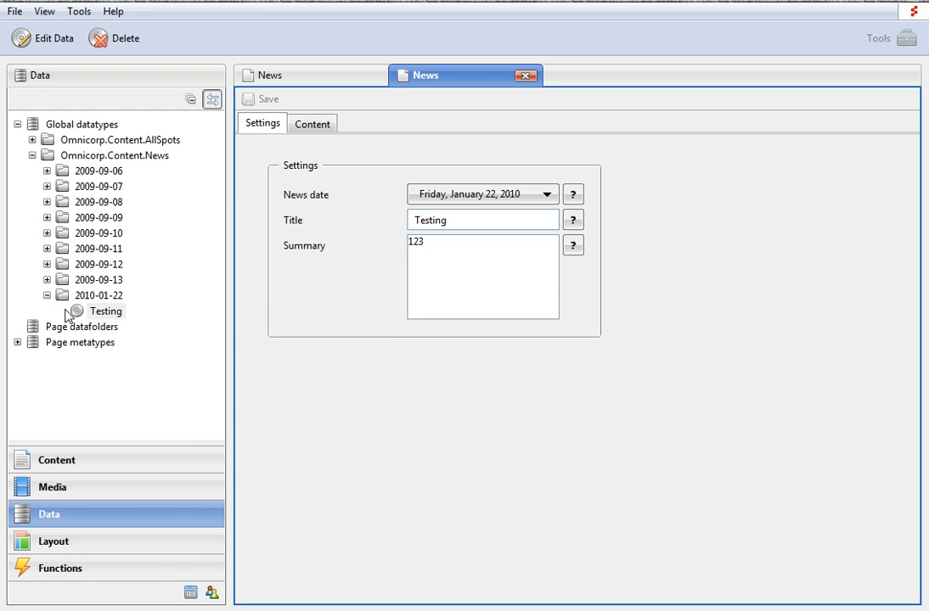
# Review the LatestNewsTable XSLT function's input parameters, function calls and previewed input XML, including the Testing news entry
pyautogui.click(109, 572)
pyautogui.click(108, 572)
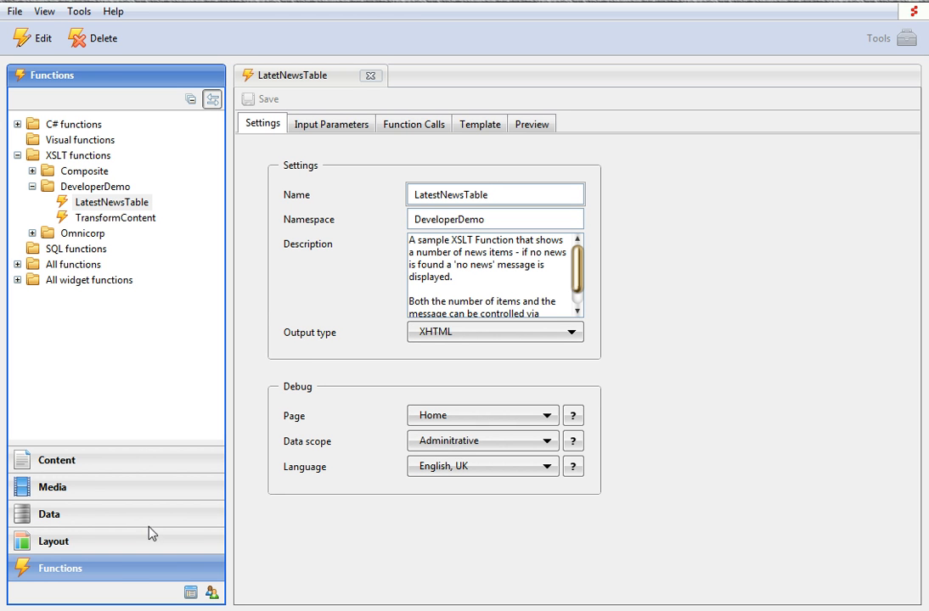
pyautogui.click(311, 76)
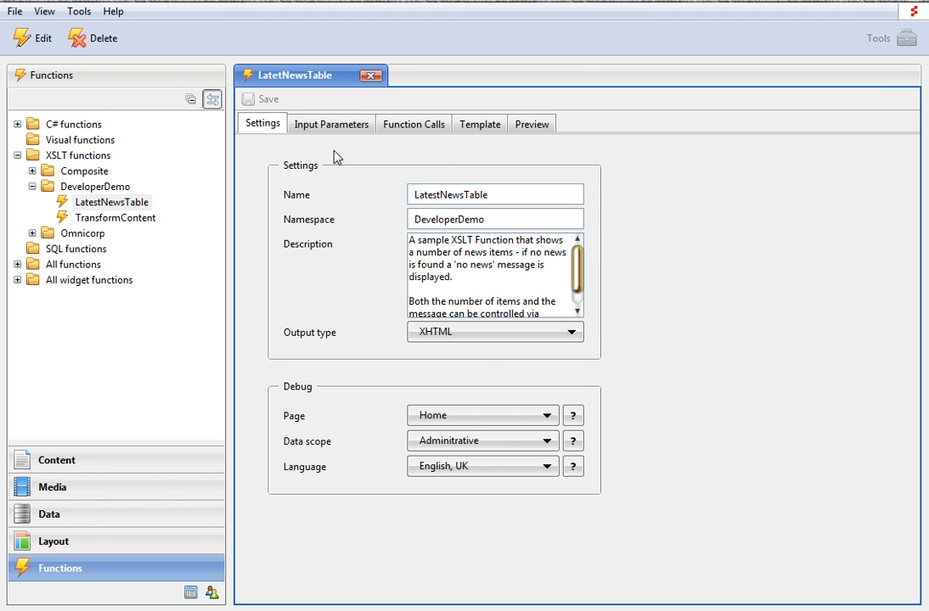
pyautogui.click(342, 127)
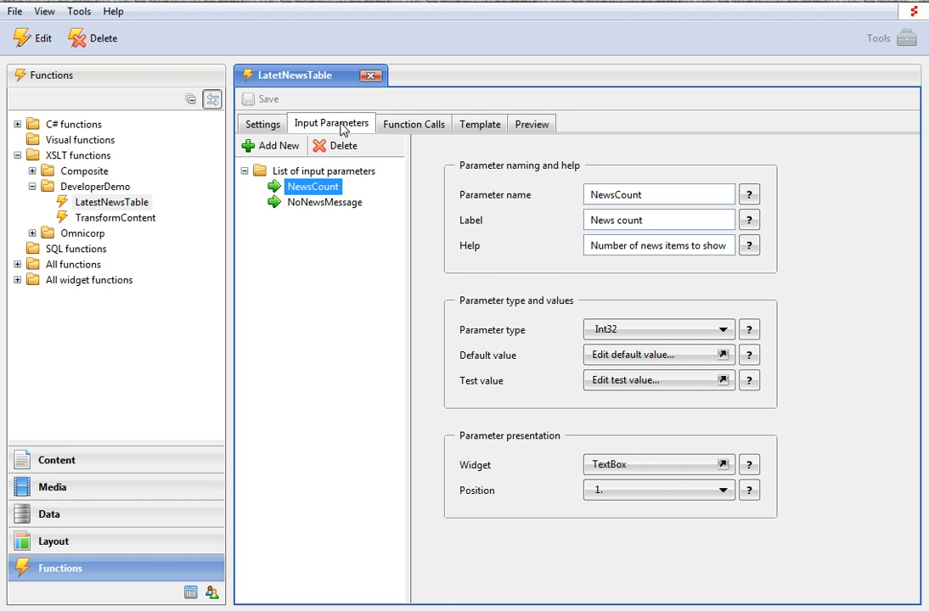
pyautogui.click(410, 126)
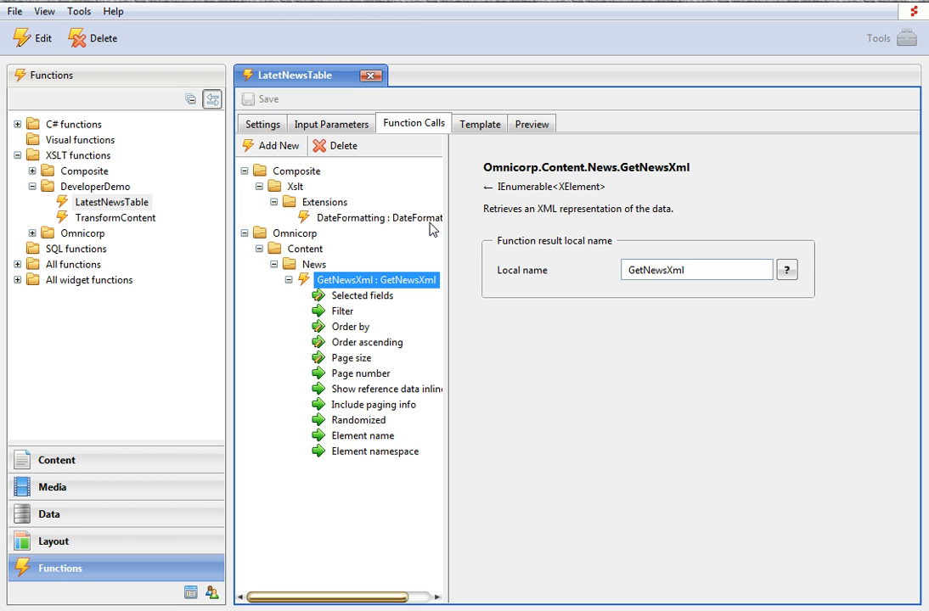
pyautogui.click(532, 123)
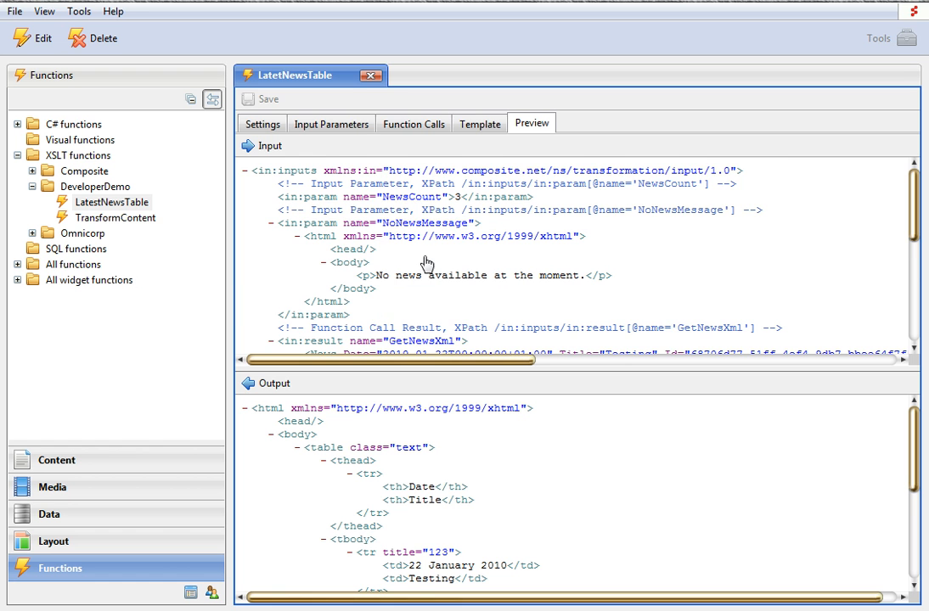
pyautogui.scroll(-1, 393, 232)
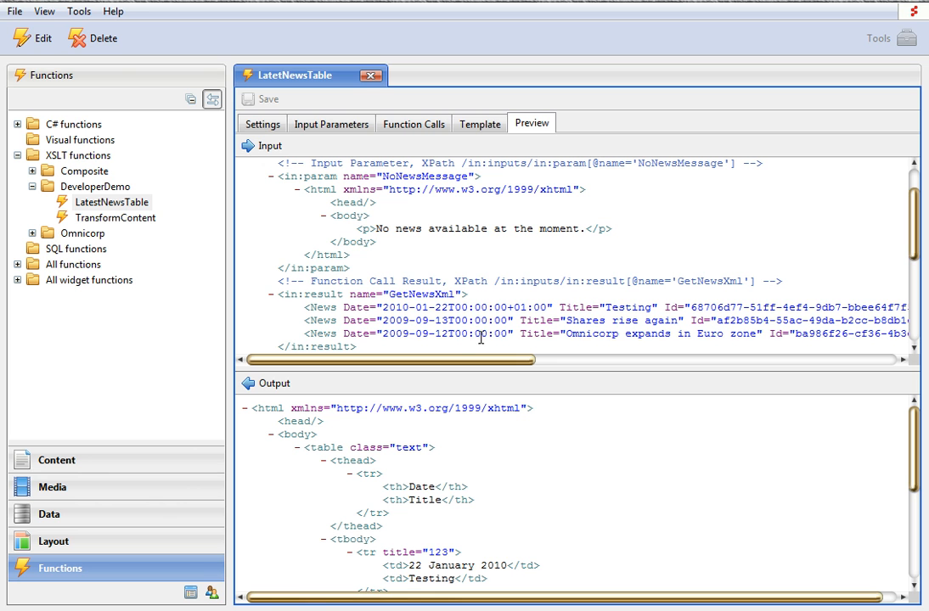
pyautogui.doubleClick(617, 309)
pyautogui.click(616, 307)
# Examine the XSLT template markup that builds the news table in the LatestNewsTable function
pyautogui.click(482, 125)
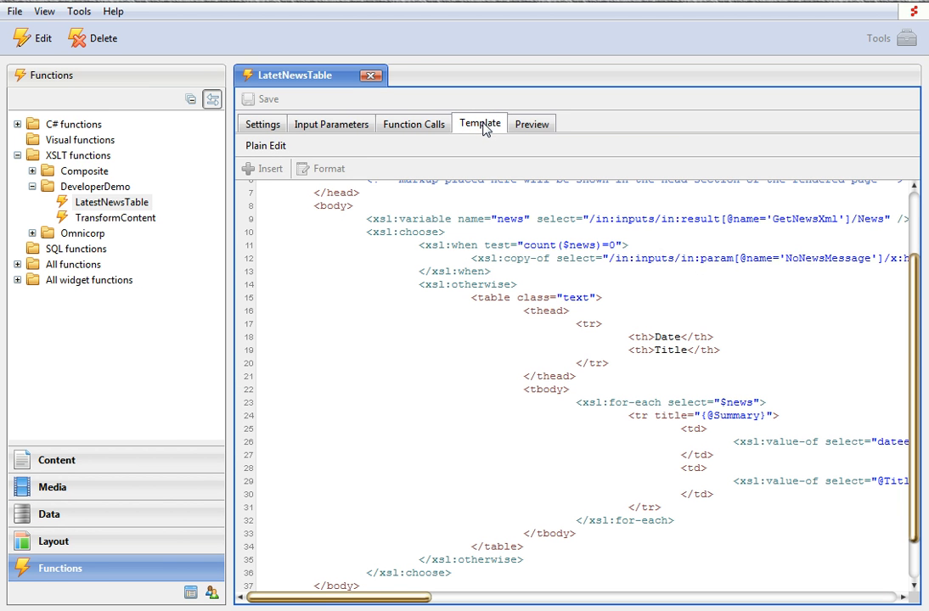
pyautogui.click(456, 387)
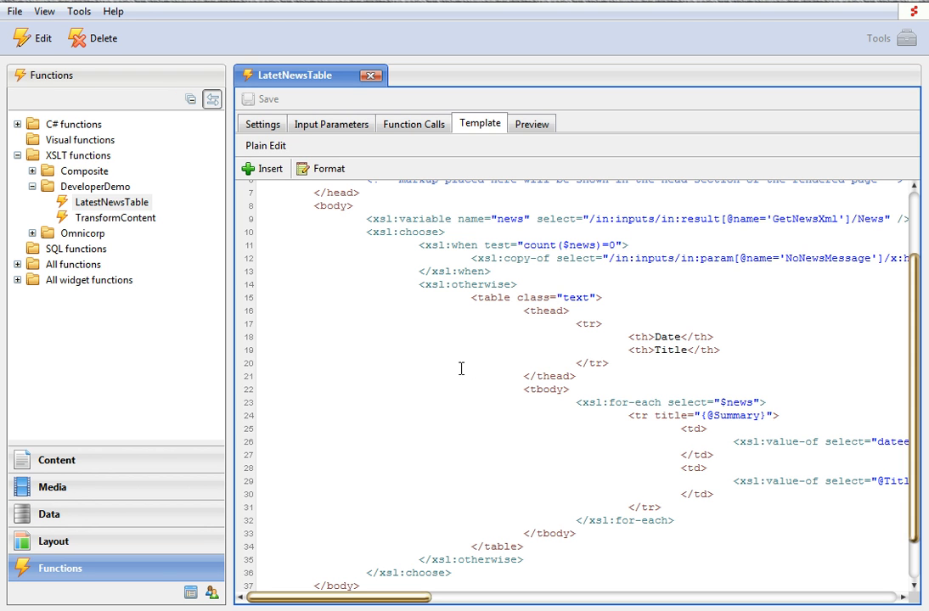
pyautogui.scroll(1, 460, 366)
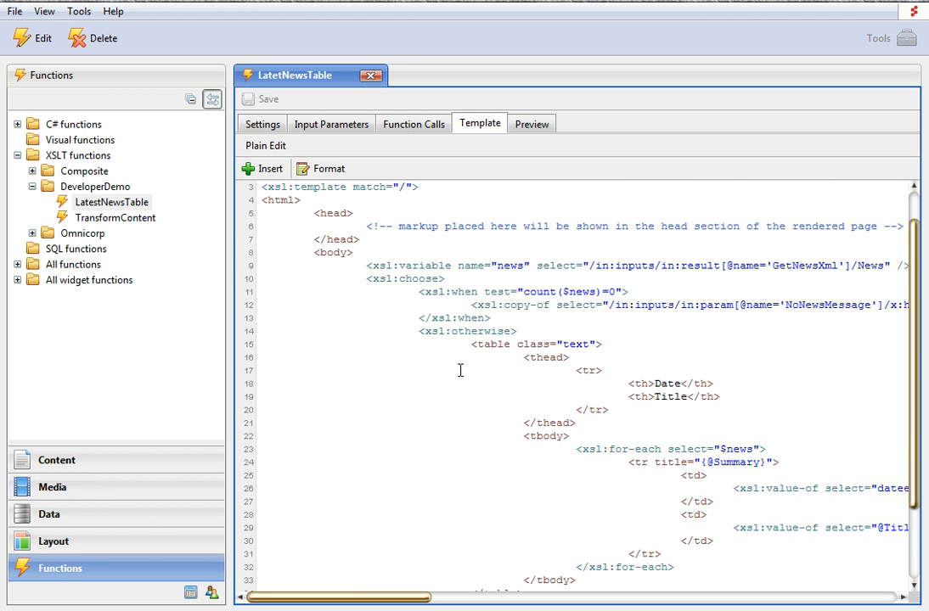
pyautogui.scroll(-1, 460, 371)
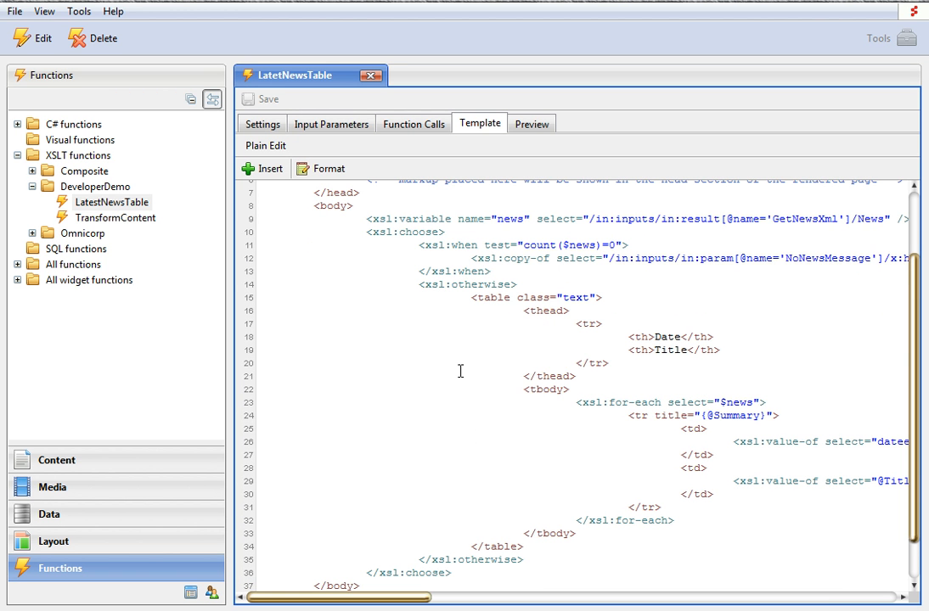
# Review the LatestNewsTable function's name and settings, its NewsCount and NoNewsMessage parameters, and its function calls
pyautogui.click(262, 125)
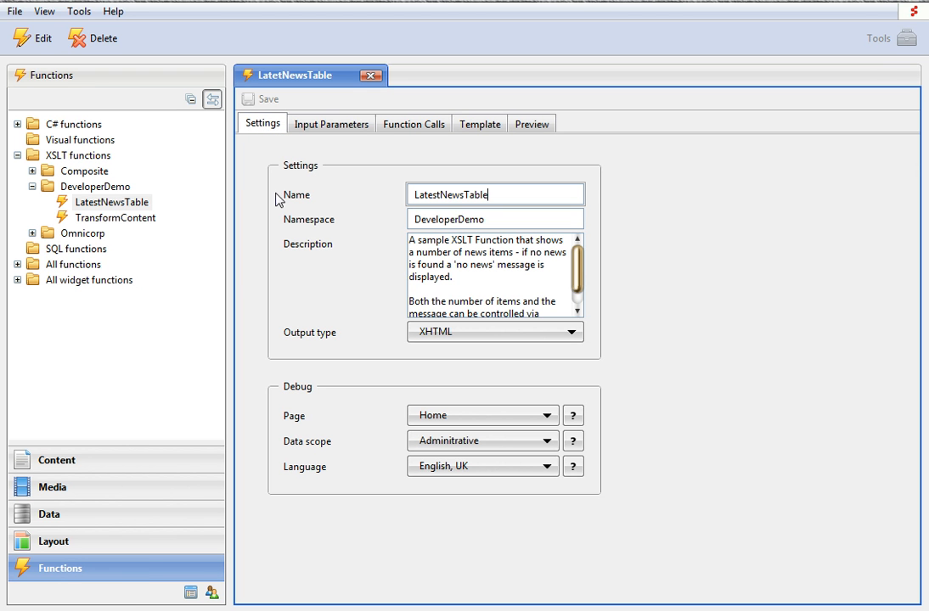
pyautogui.doubleClick(459, 196)
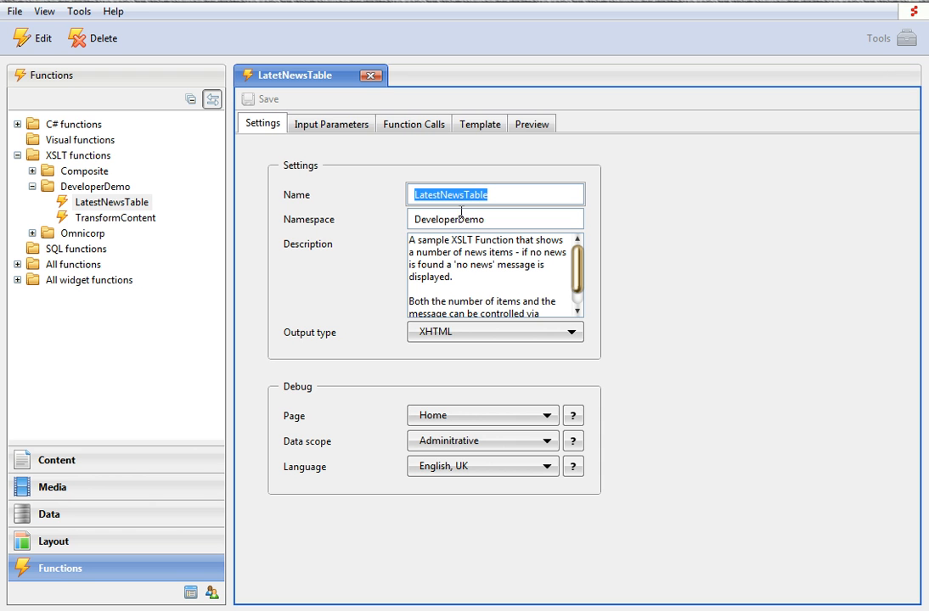
pyautogui.click(456, 197)
pyautogui.click(347, 128)
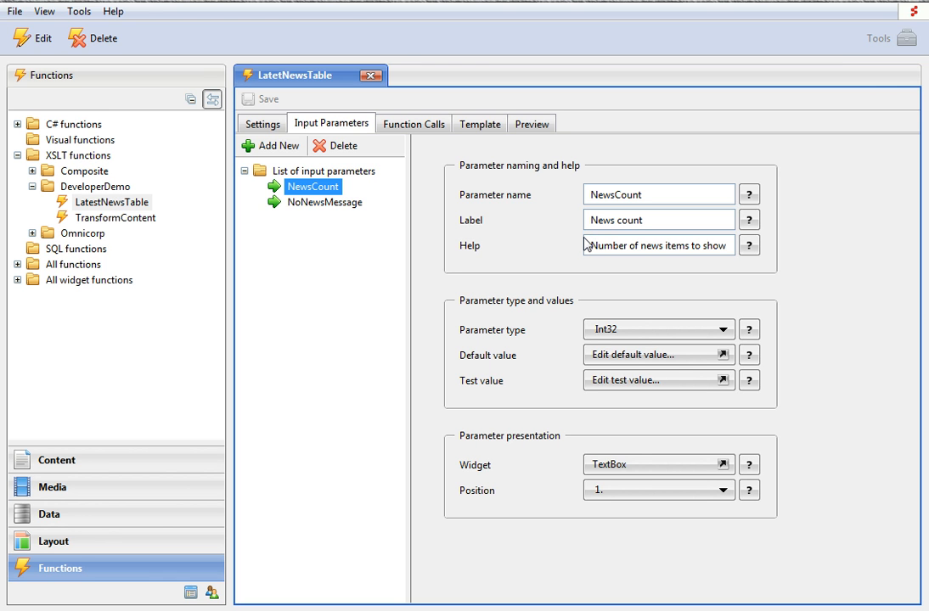
pyautogui.click(322, 205)
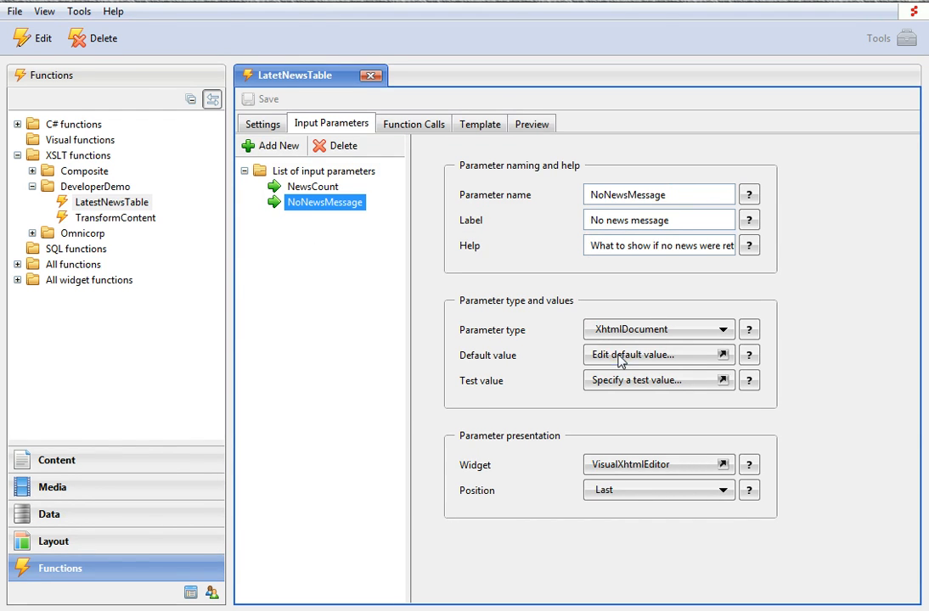
pyautogui.click(426, 129)
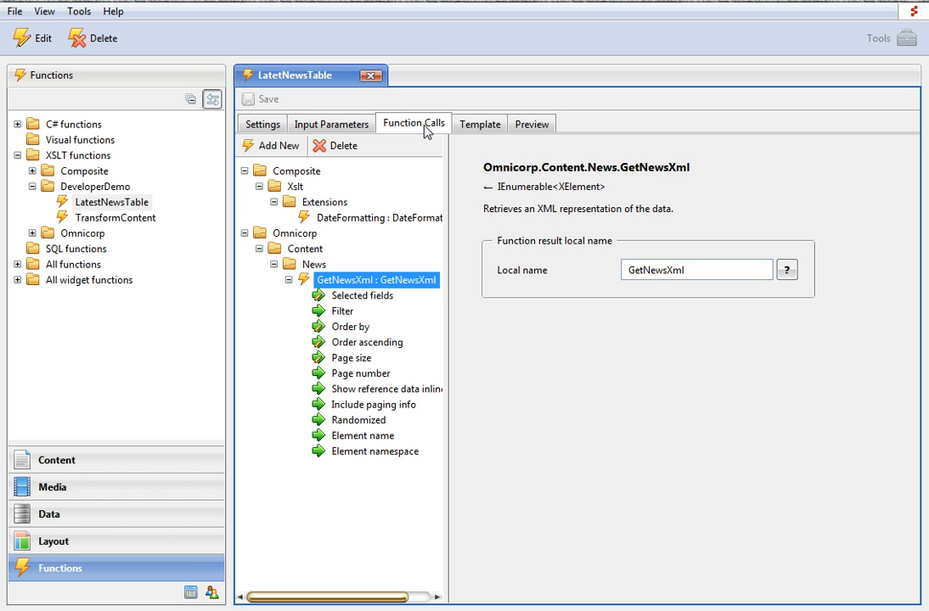